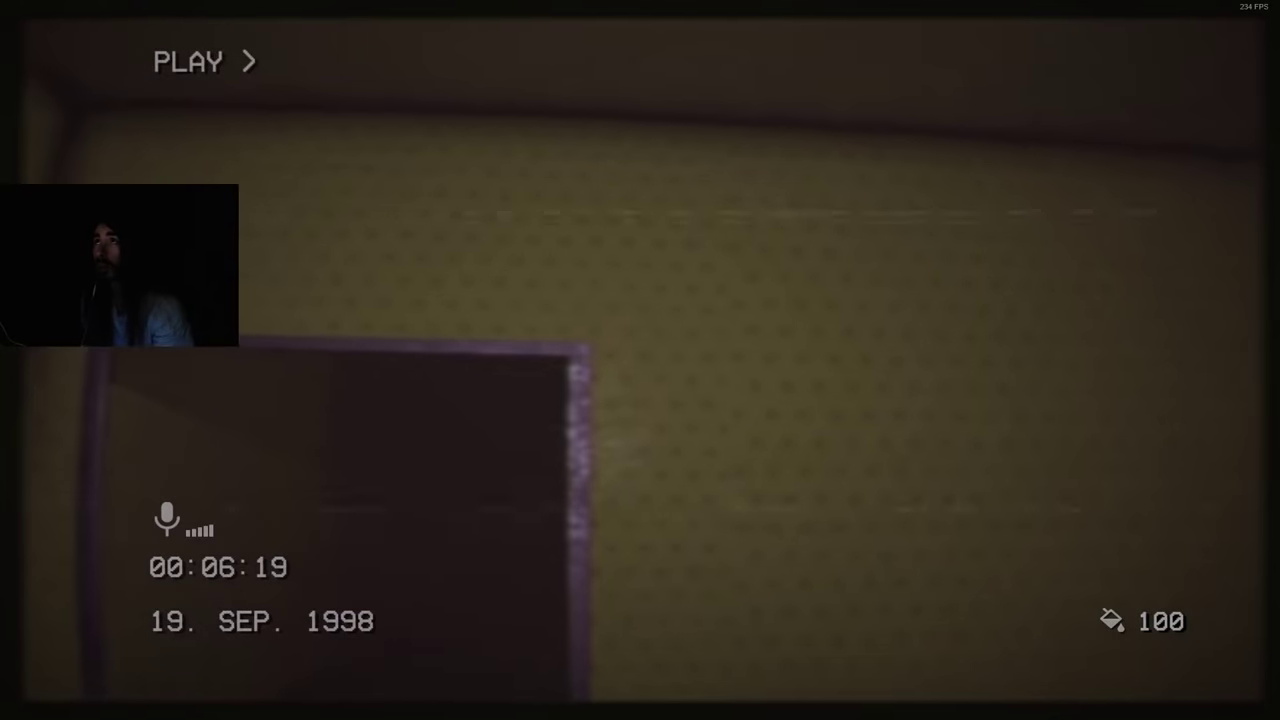
{"action": "key", "text": "w"}
{"action": "key", "text": "w"}
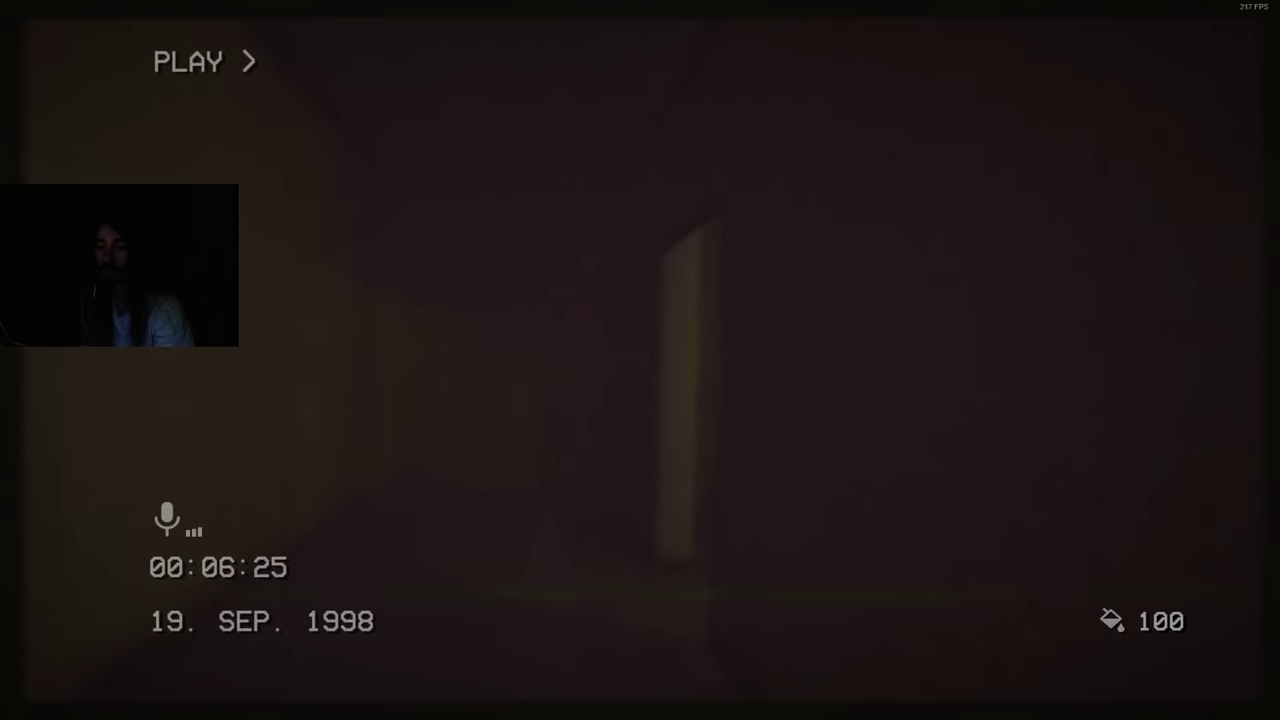
{"action": "key", "text": "w"}
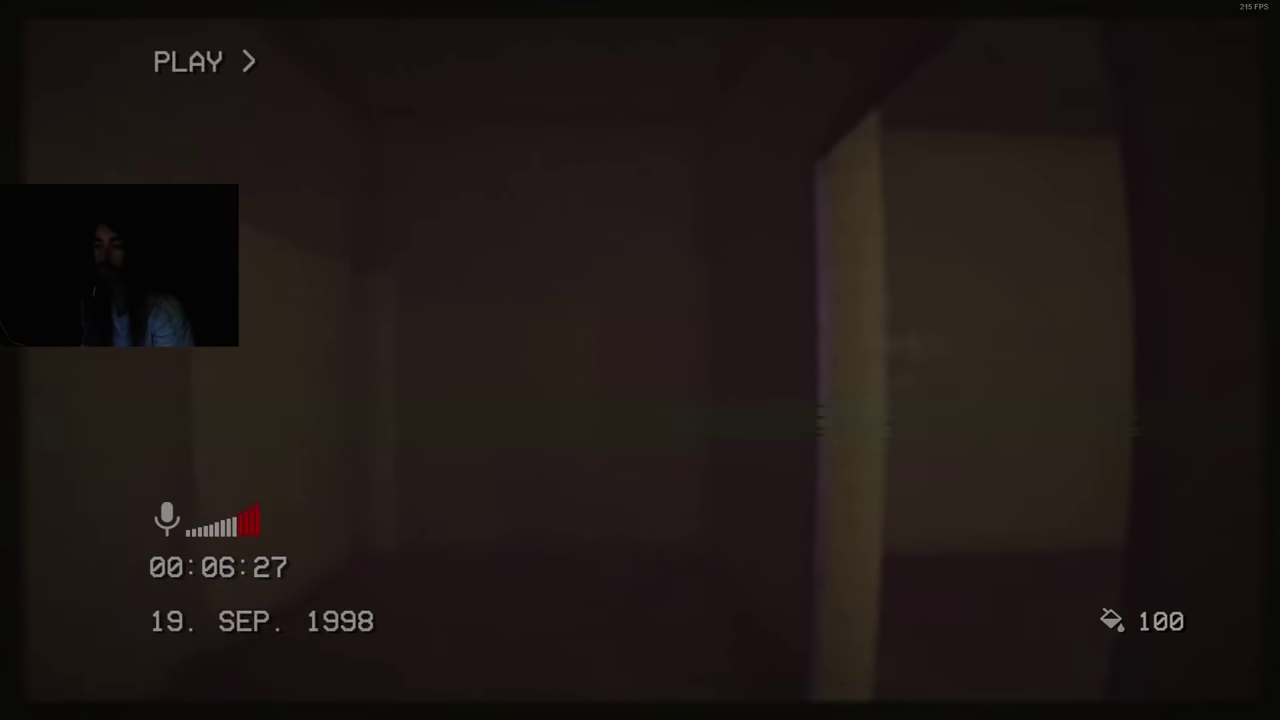
{"action": "key", "text": "w"}
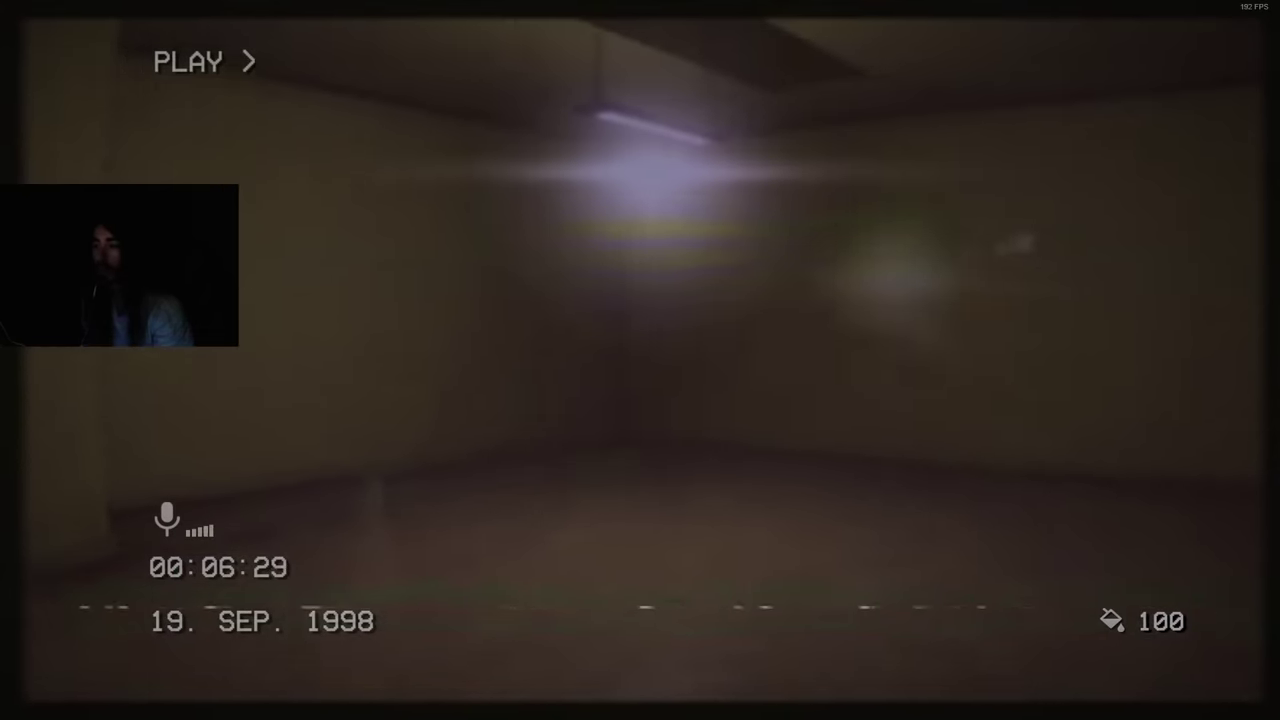
{"action": "key", "text": "w"}
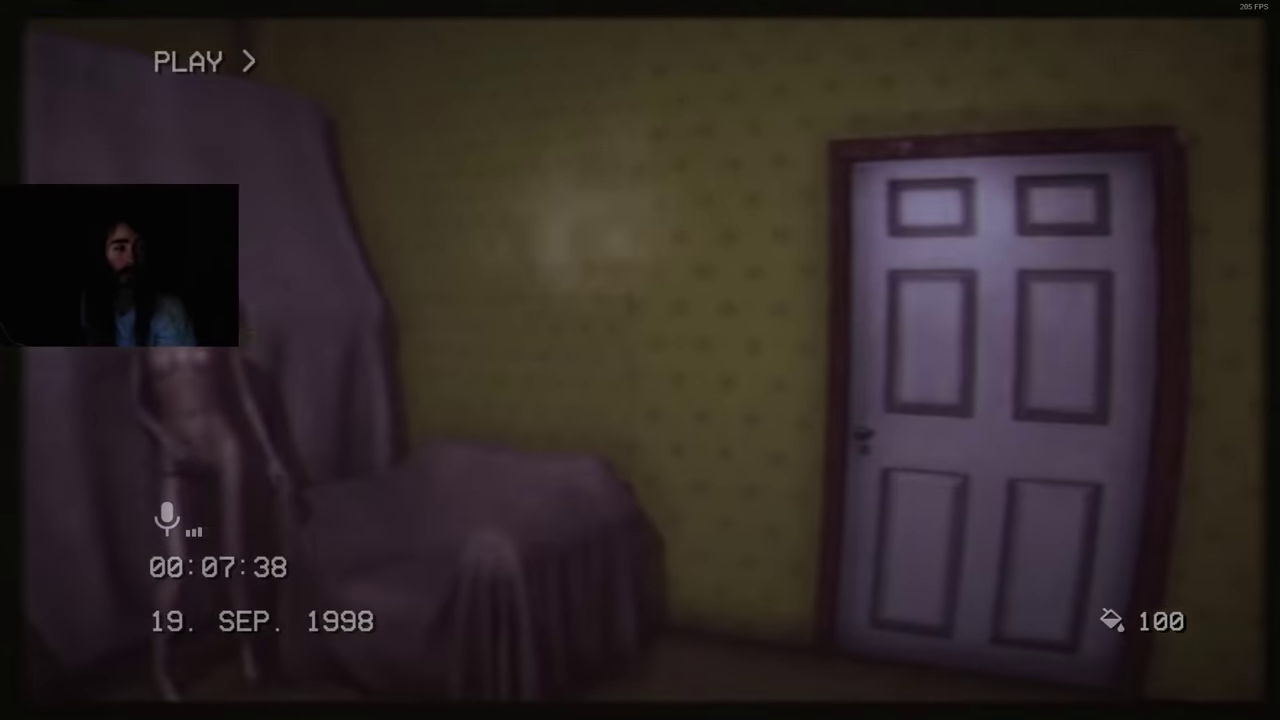
{"action": "key", "text": "w"}
{"action": "key", "text": "w"}
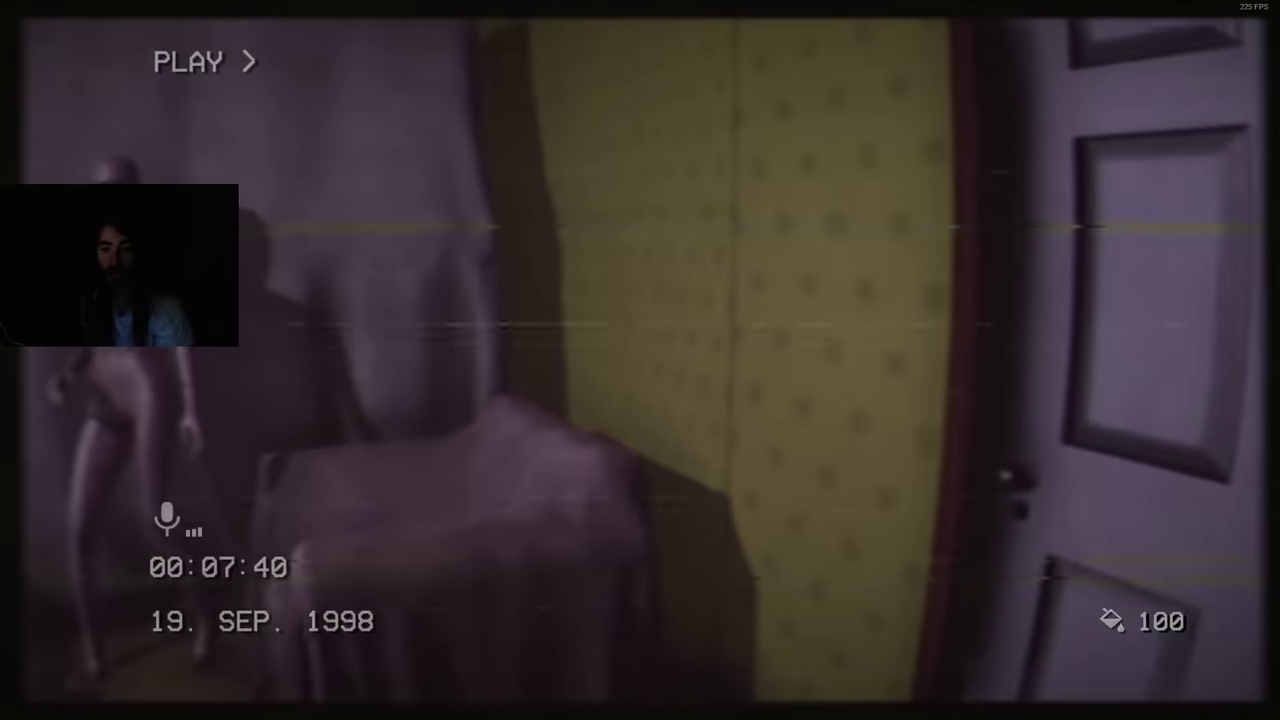
{"action": "key", "text": "e"}
{"action": "key", "text": "w"}
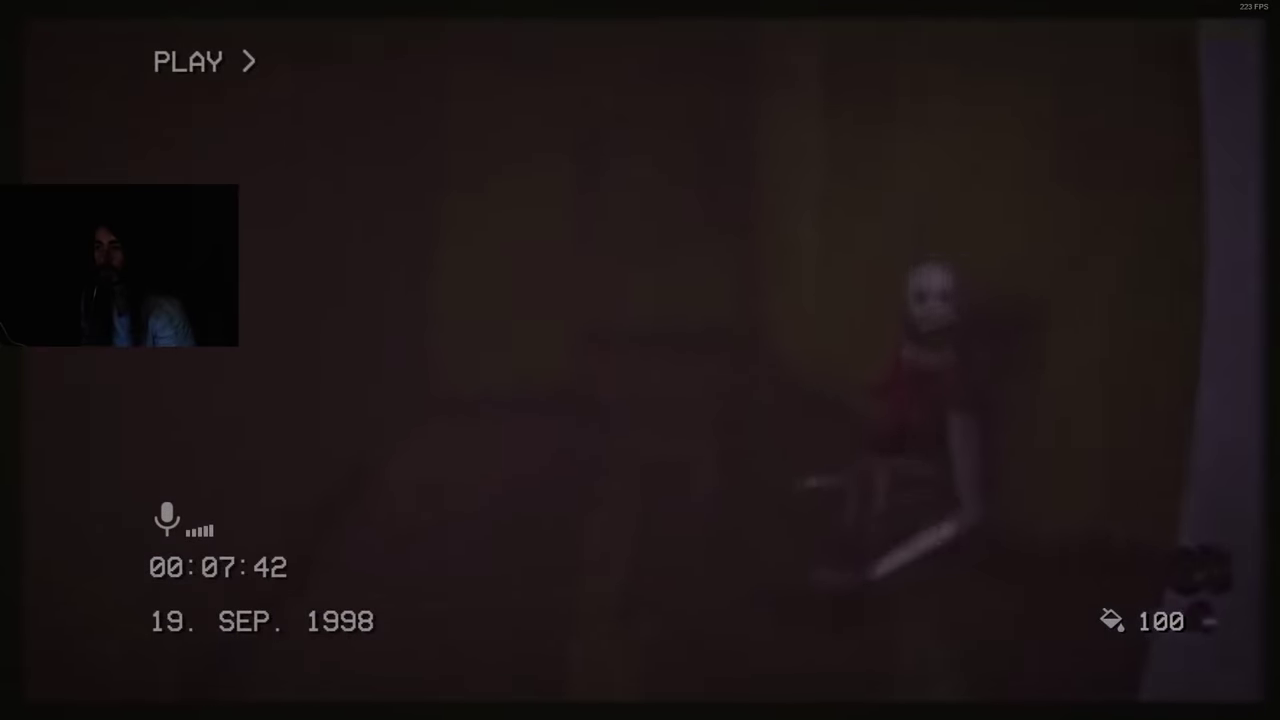
{"action": "key", "text": "w"}
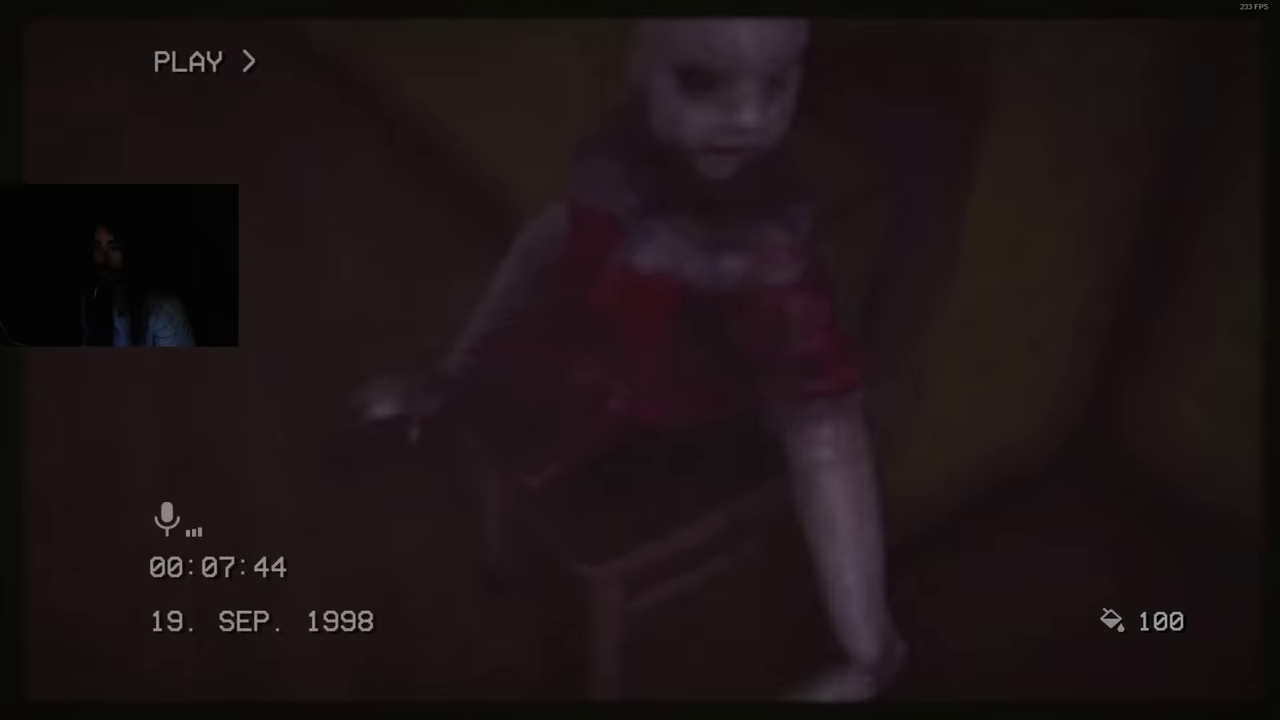
{"action": "key", "text": "w"}
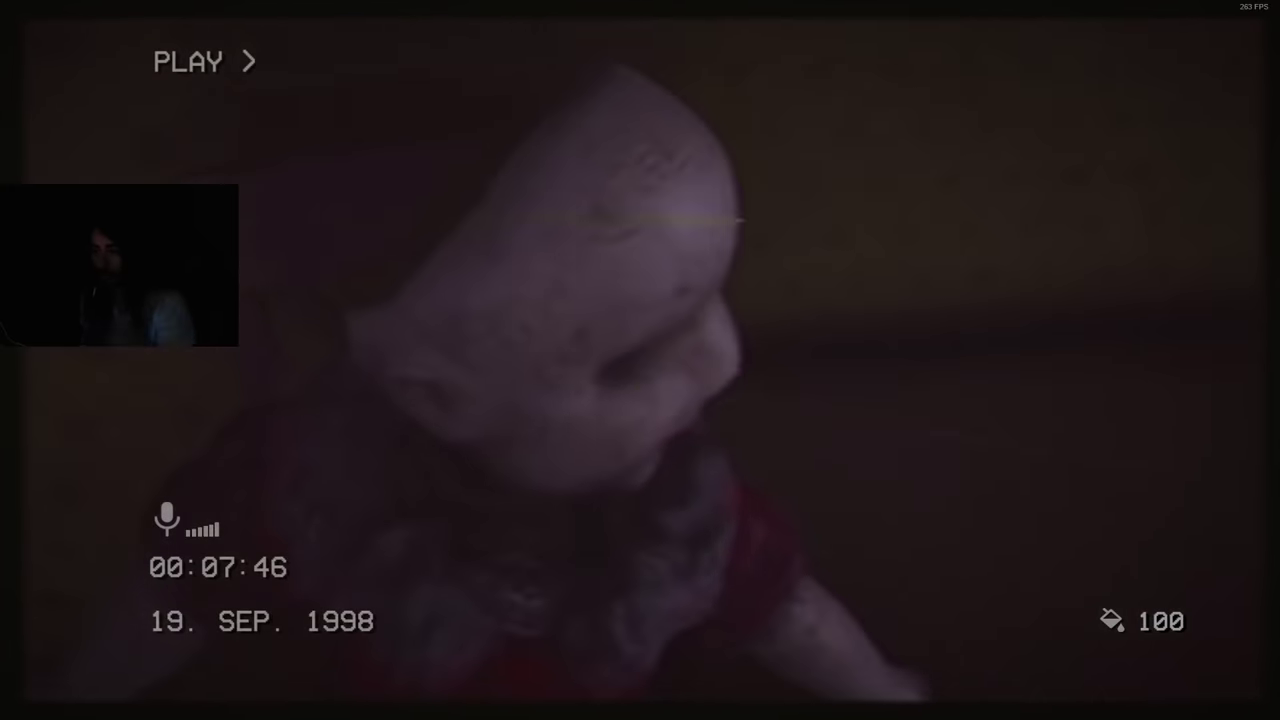
{"action": "key", "text": "w"}
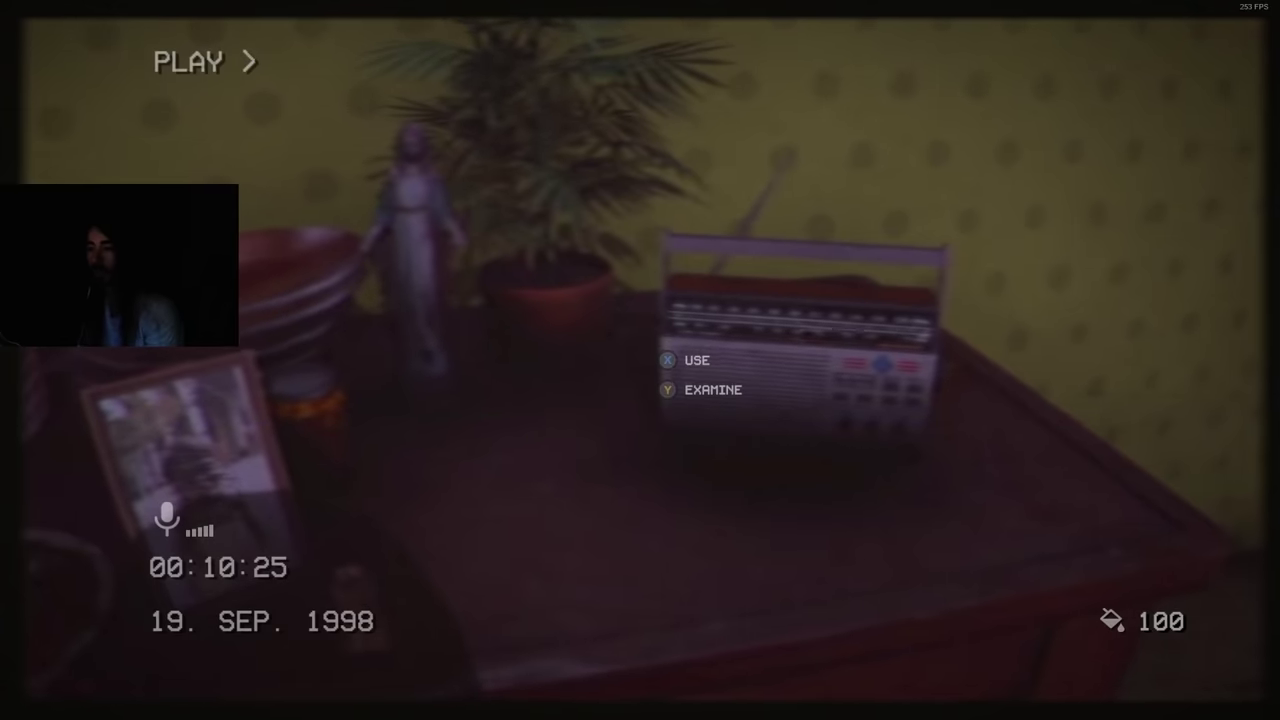
{"action": "key", "text": "w"}
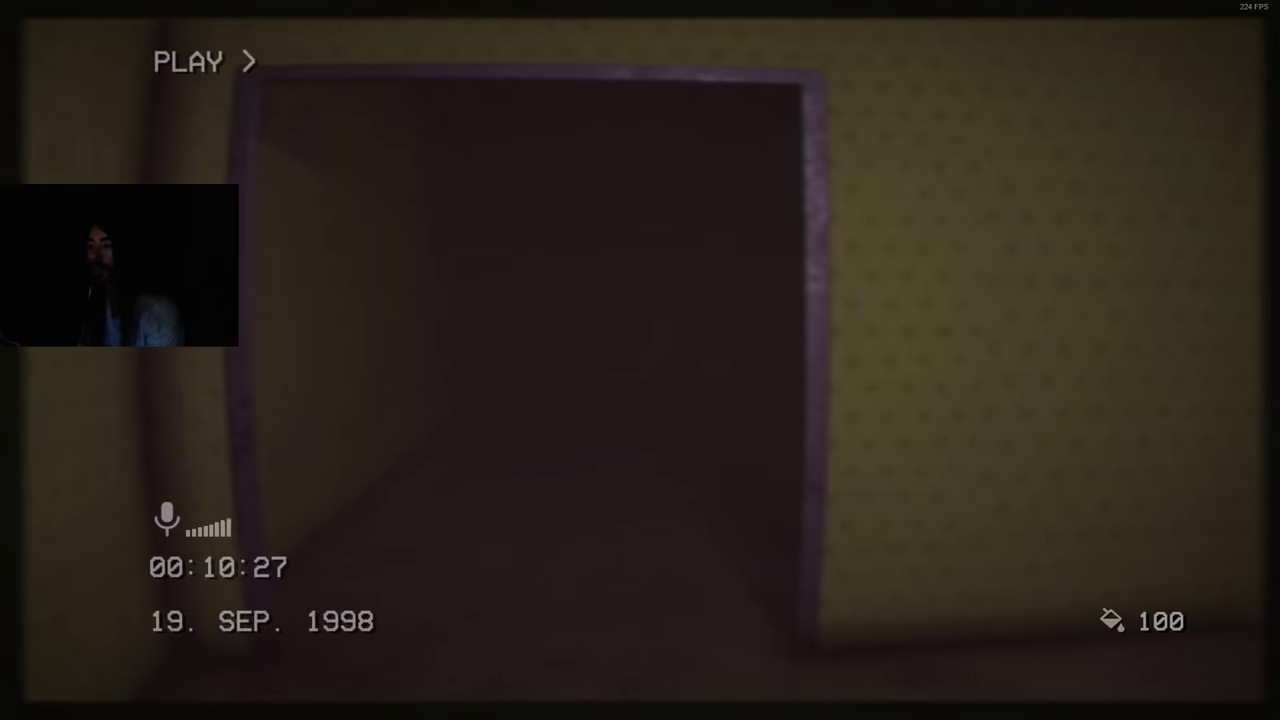
{"action": "key", "text": "w"}
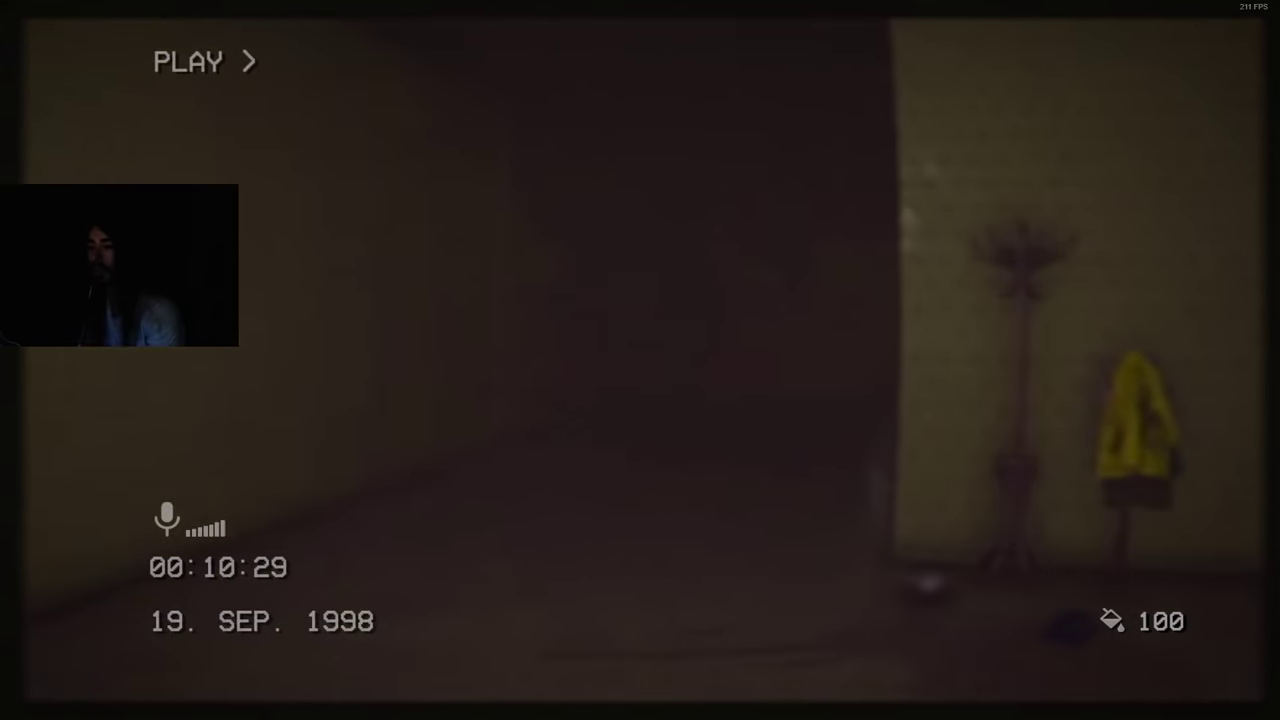
{"action": "key", "text": "w"}
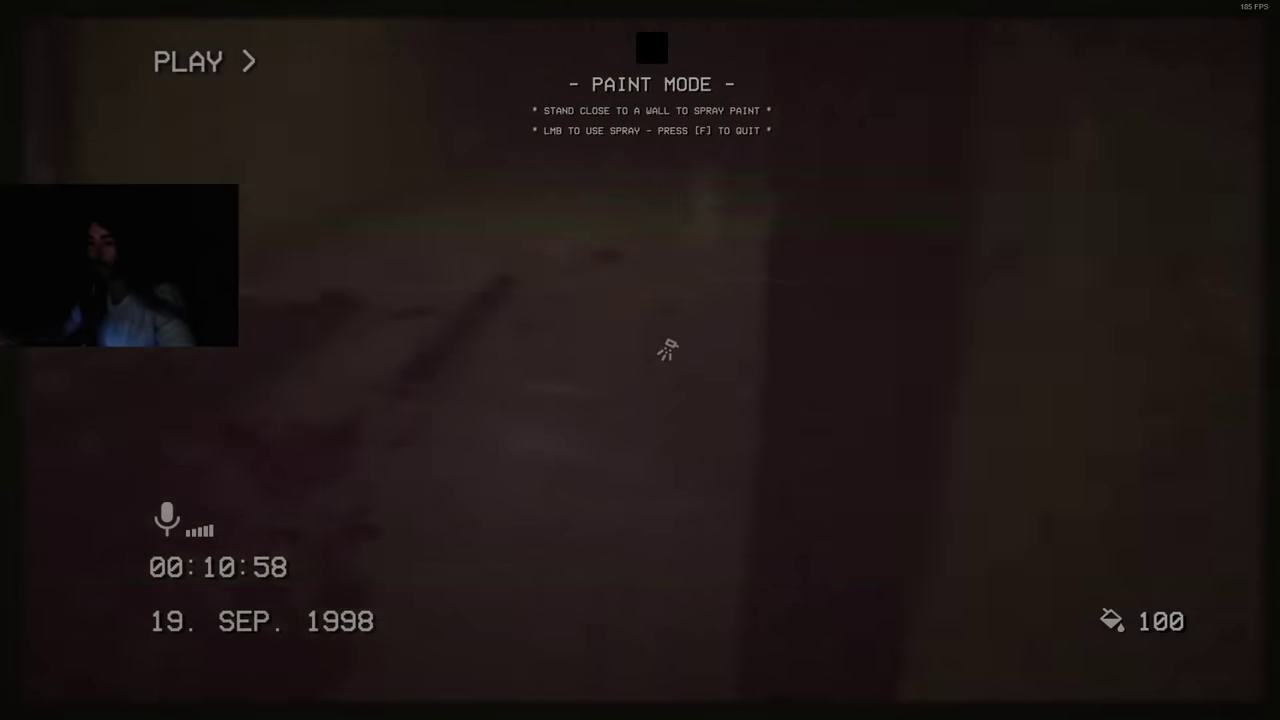
{"action": "key", "text": "f"}
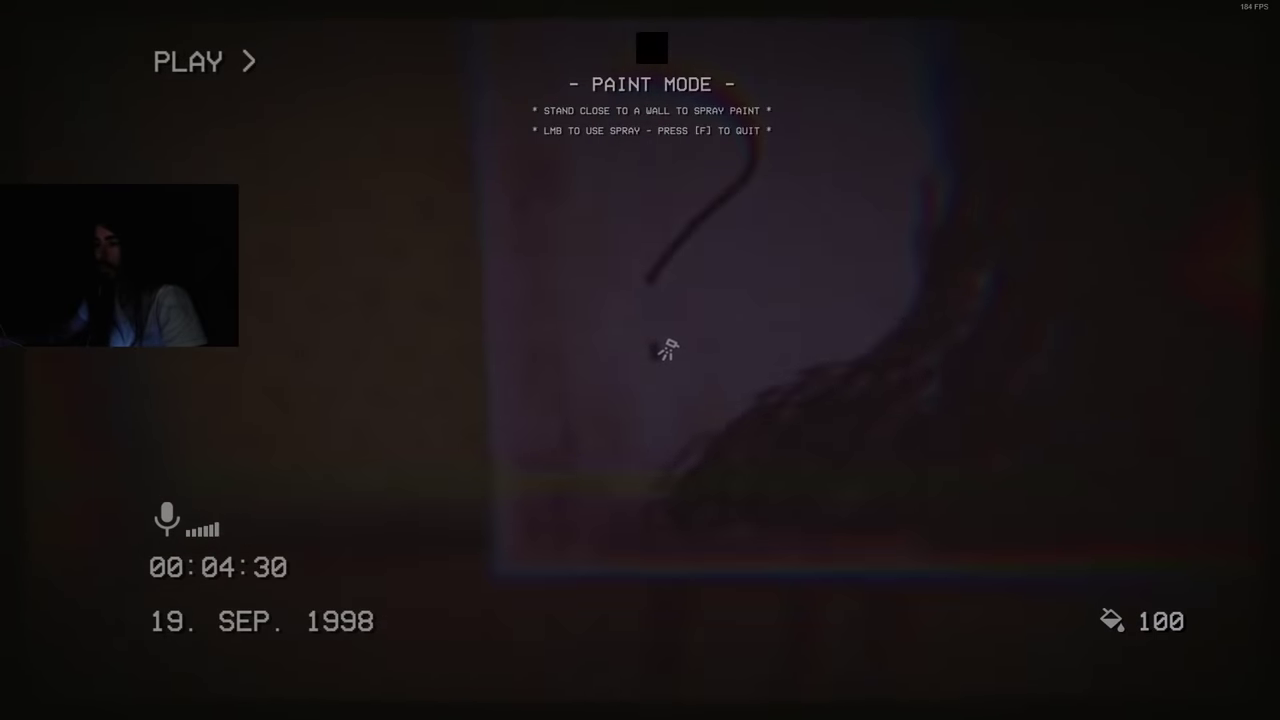
{"action": "key", "text": "f"}
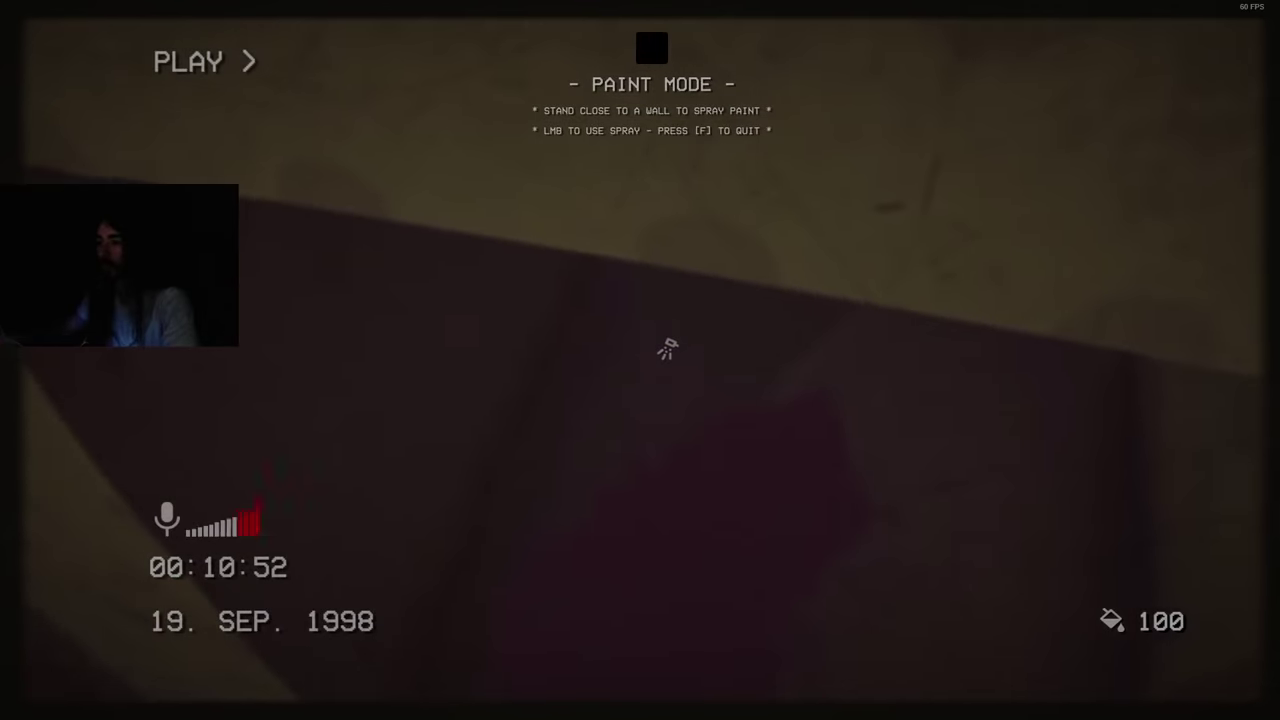
{"action": "left_click", "coordinate": [667, 349]}
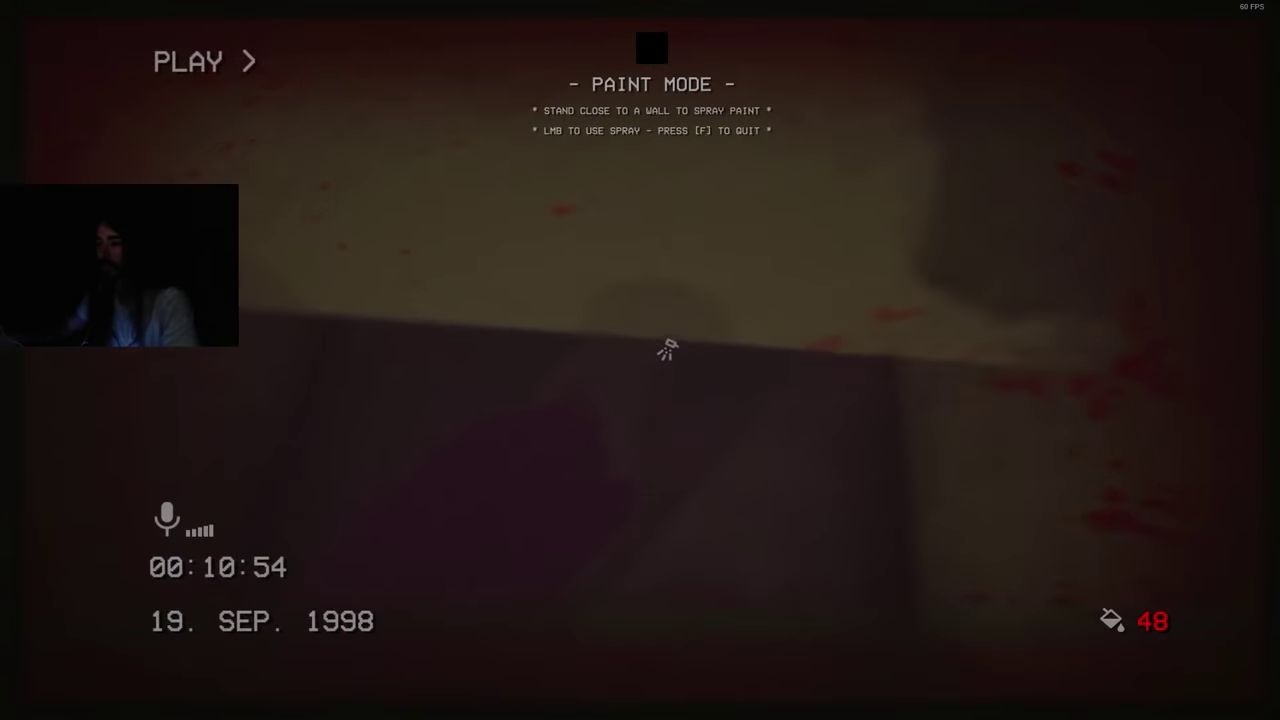
{"action": "left_click", "coordinate": [667, 349]}
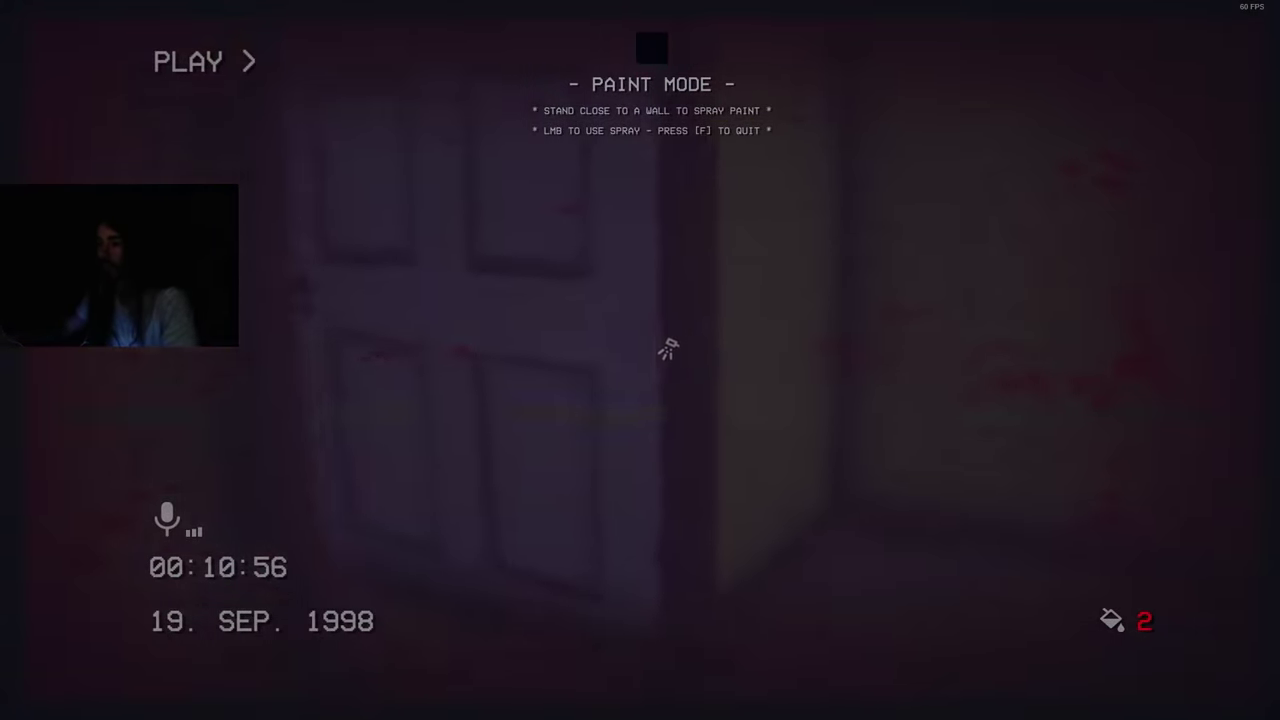
{"action": "key", "text": "e"}
{"action": "key", "text": "w"}
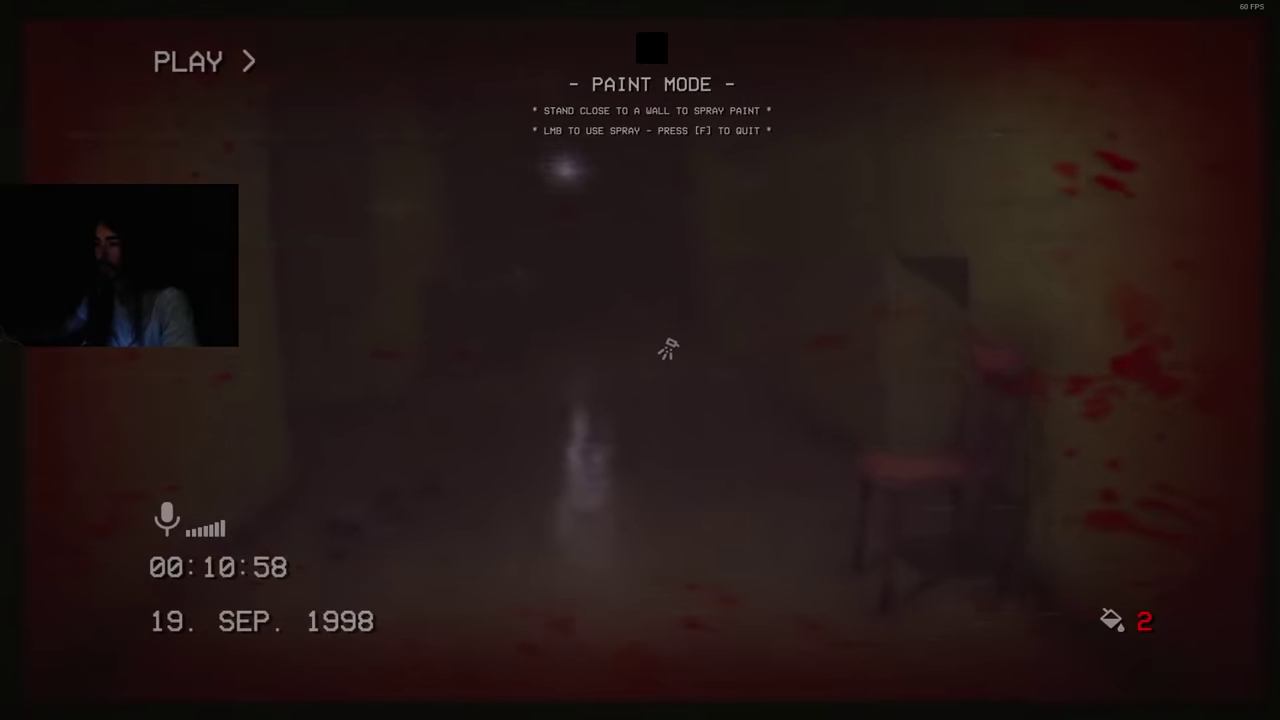
{"action": "key", "text": "w"}
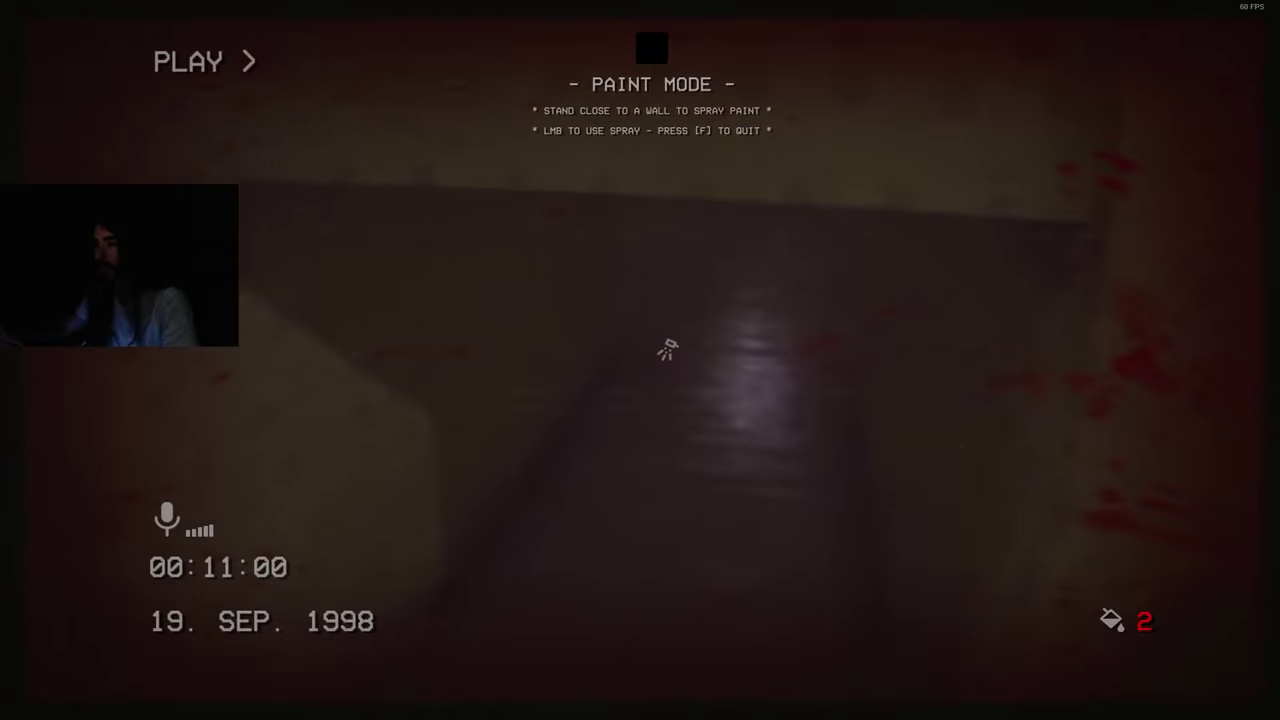
{"action": "key", "text": "w"}
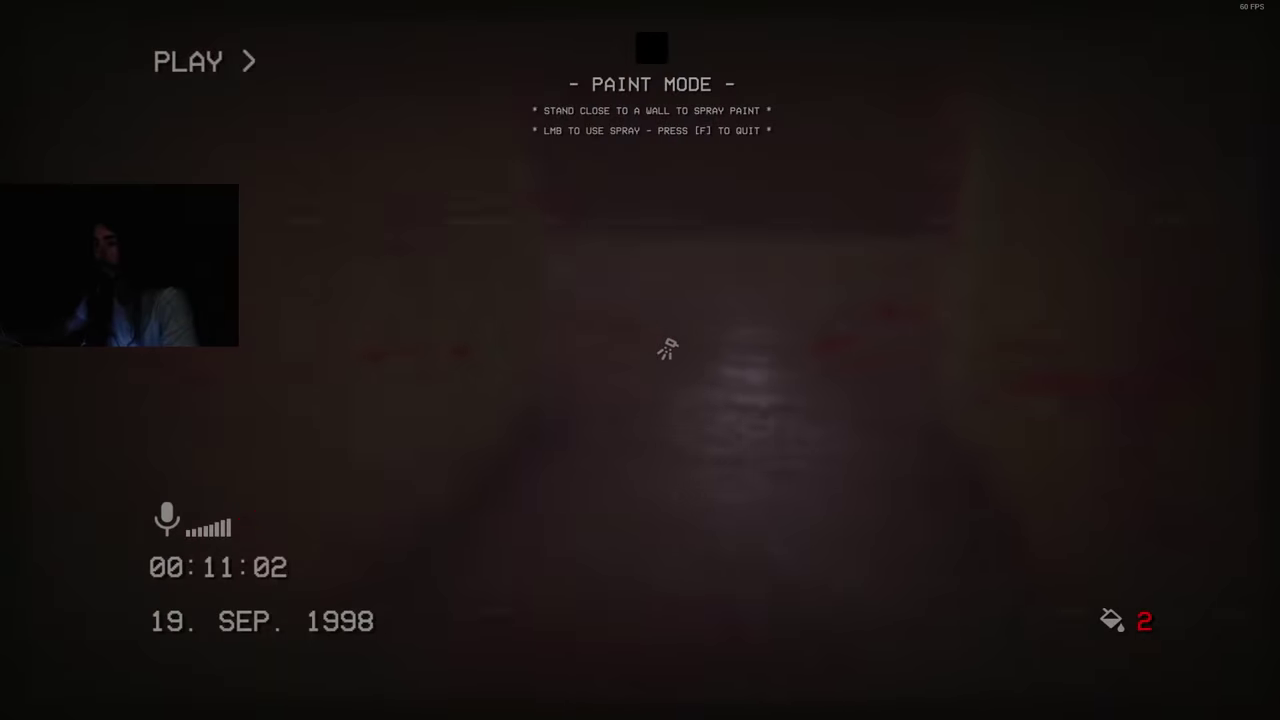
{"action": "key", "text": "w"}
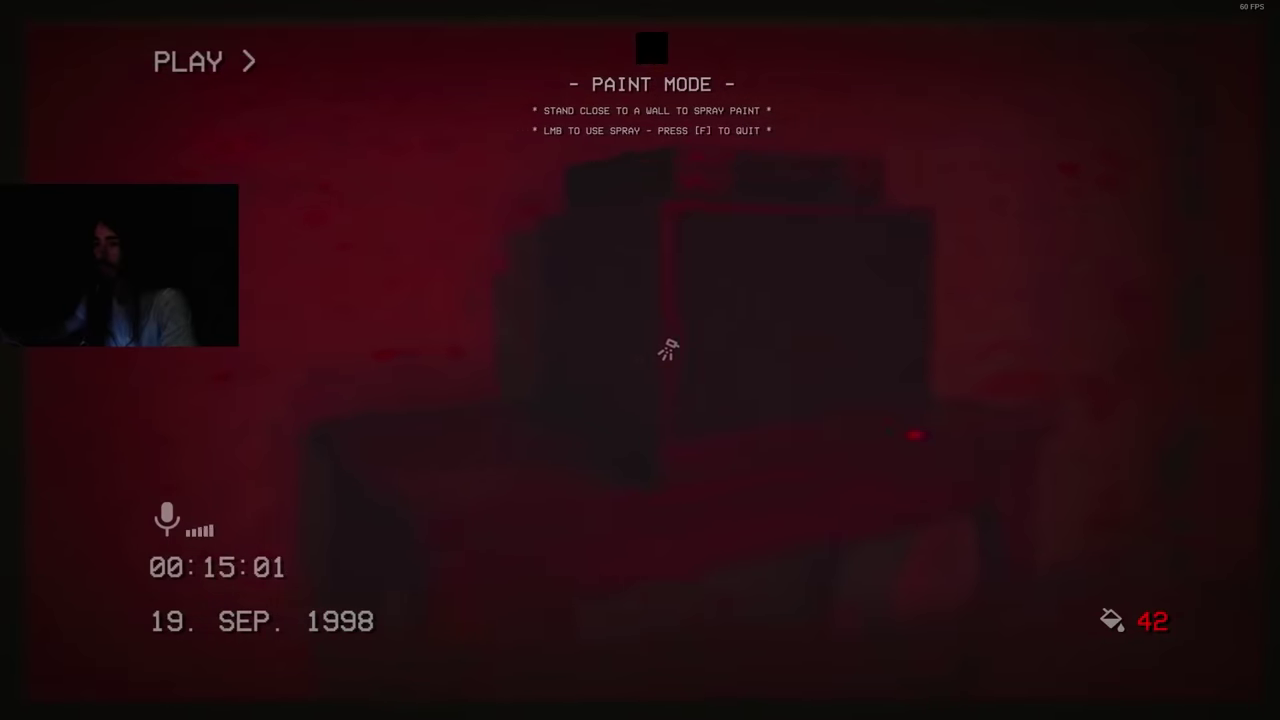
{"action": "key", "text": "e"}
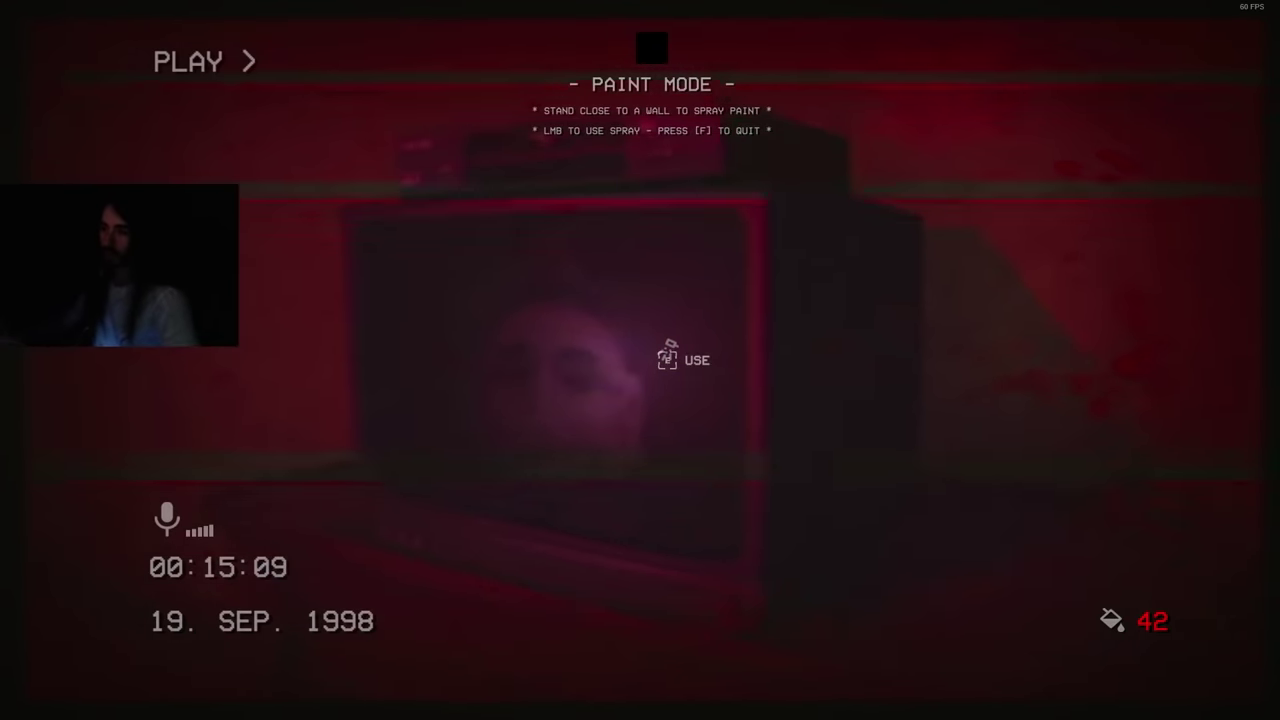
{"action": "key", "text": "e"}
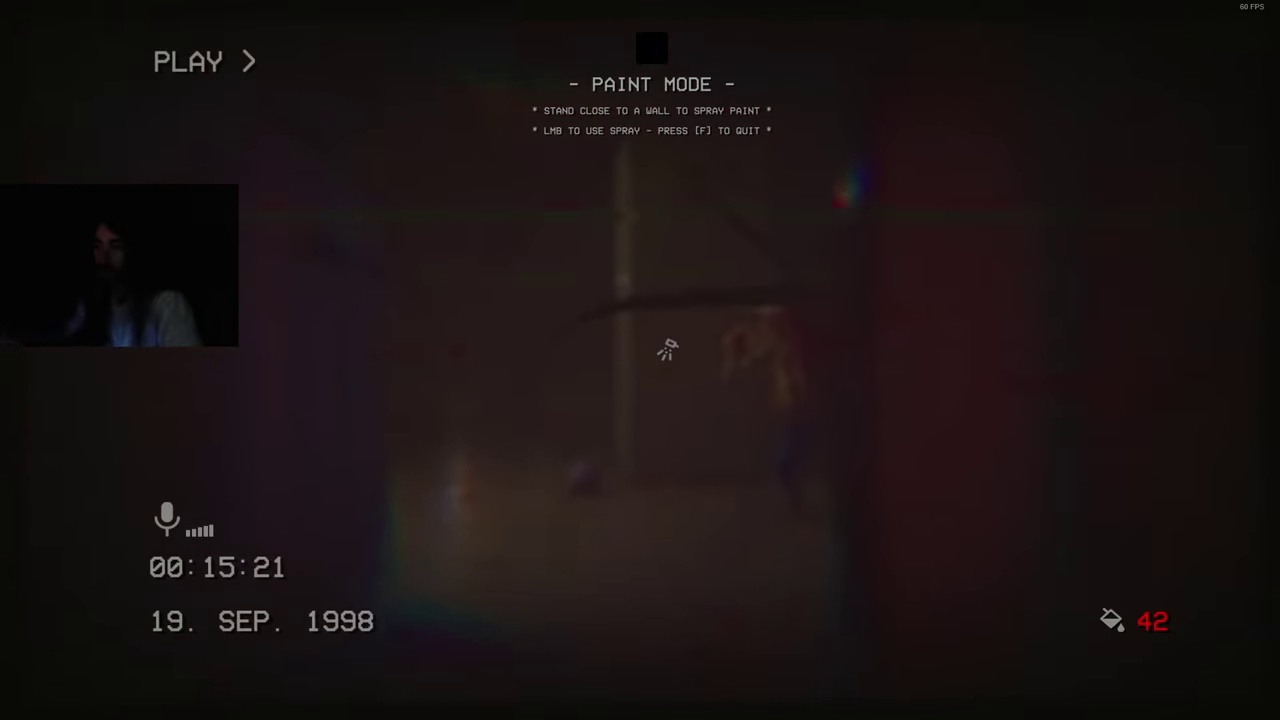